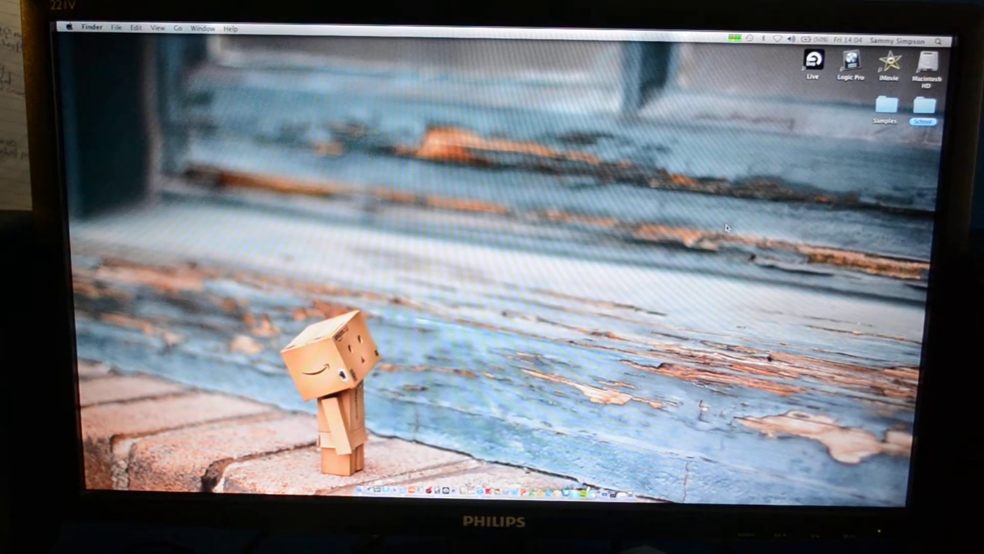
Search Spotlight for 'saf', put the Safari result on the desktop, then close Spotlight
{"action": "key", "text": "super+space"}
{"action": "type", "text": "live"}
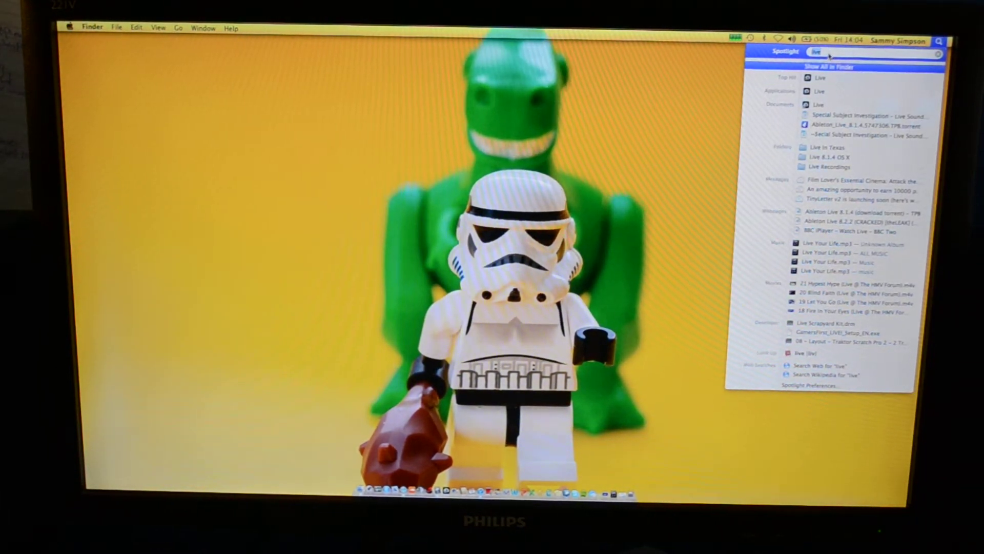
{"action": "key", "text": "BackSpace"}
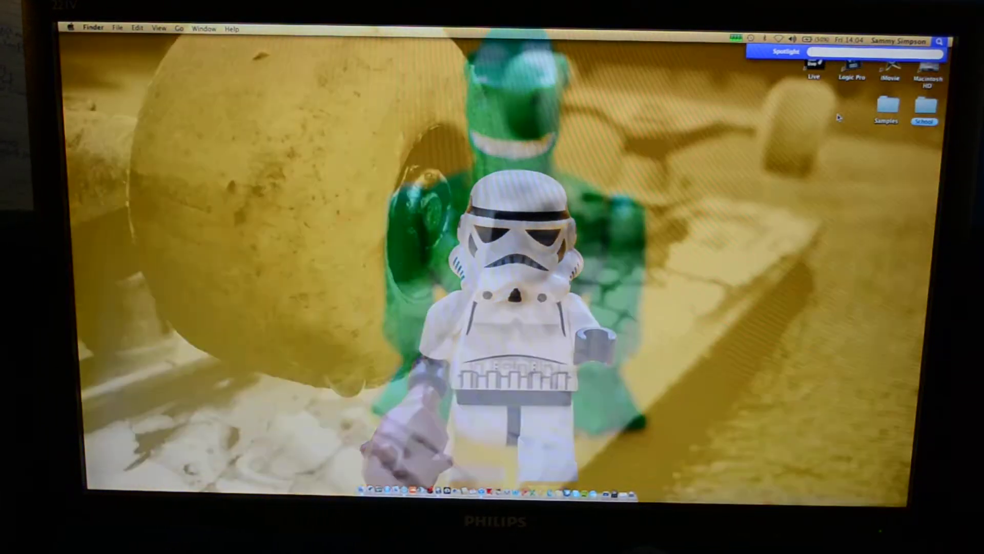
{"action": "type", "text": "sa"}
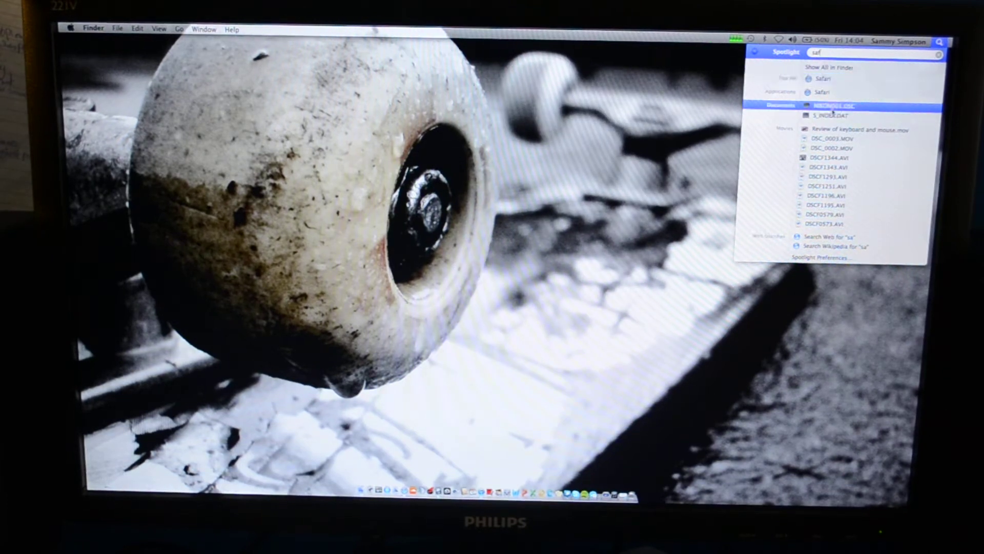
{"action": "type", "text": "f"}
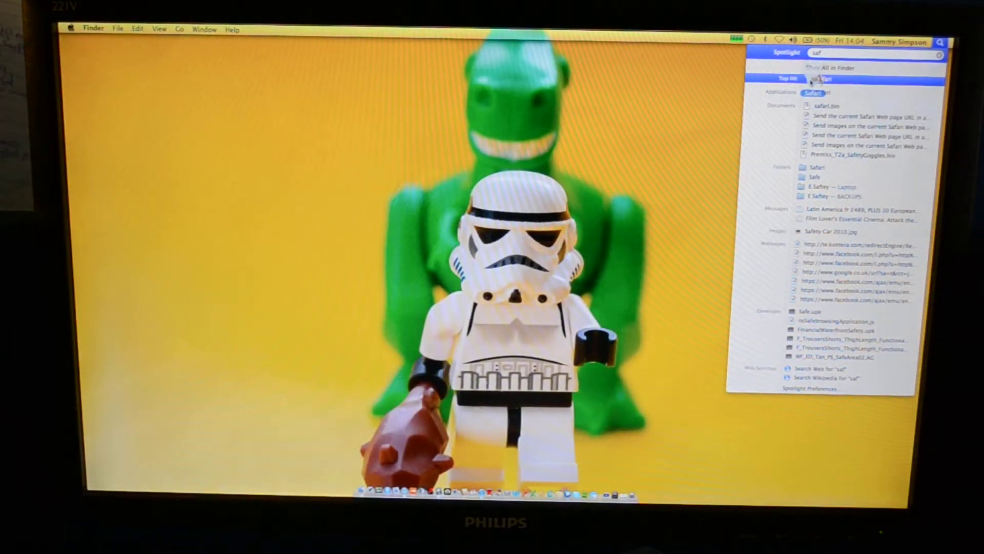
{"action": "key", "text": "Return"}
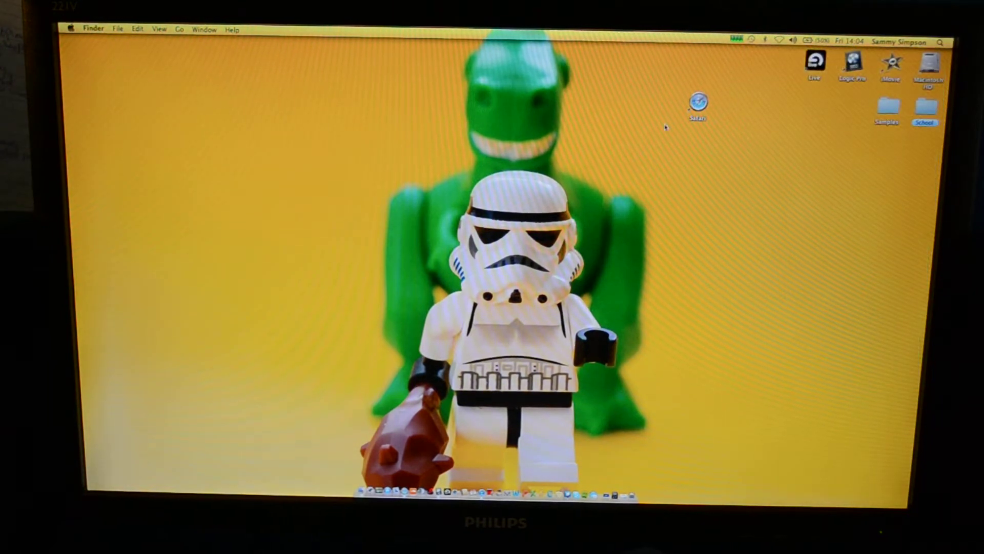
{"action": "left_click", "coordinate": [938, 42]}
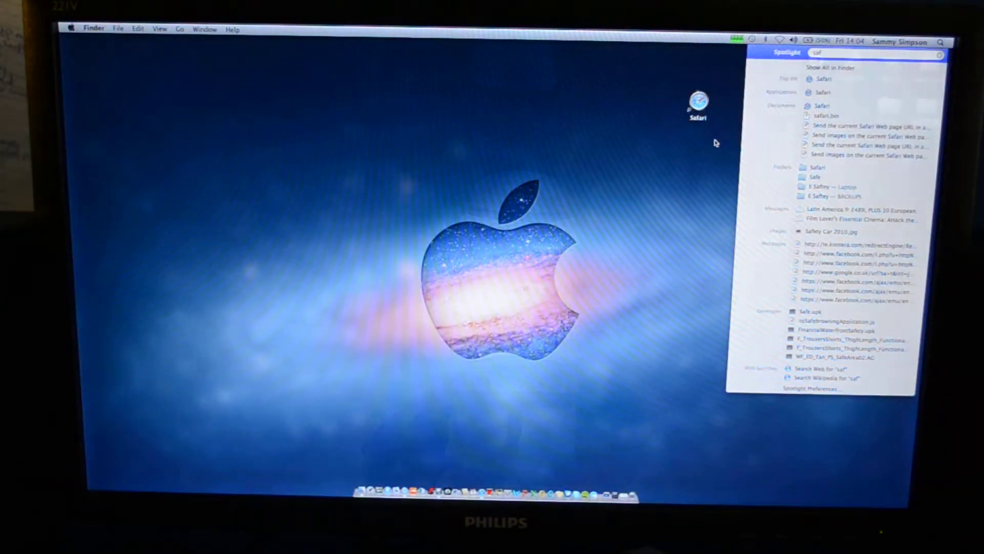
{"action": "left_click", "coordinate": [715, 142]}
{"action": "left_click_drag", "start_coordinate": [641, 92], "coordinate": [788, 139]}
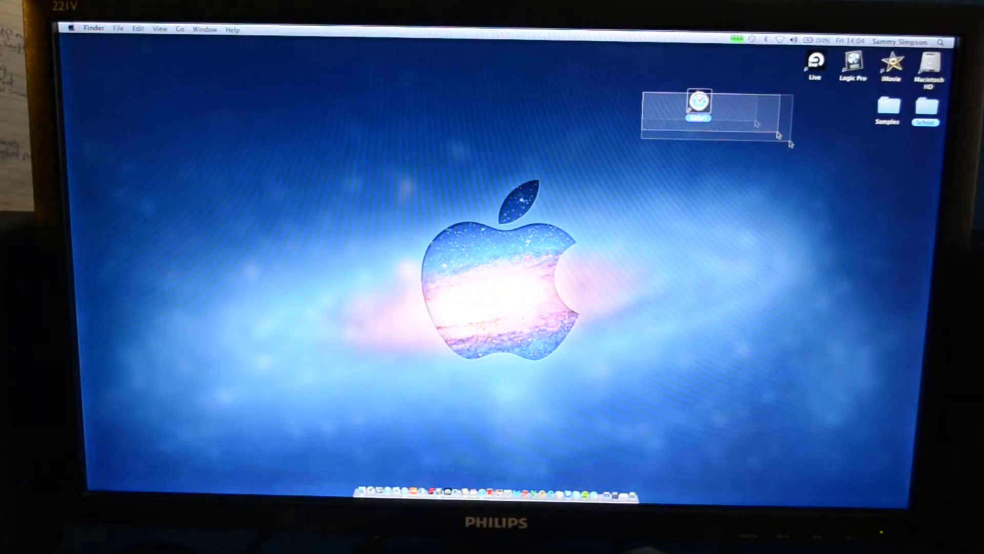